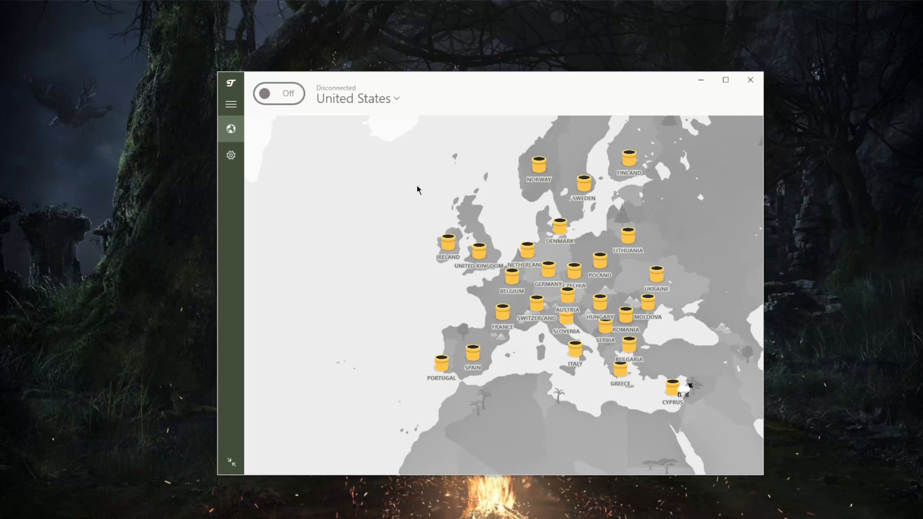
# Pan the server map from Europe across the Atlantic to North, Central and South America.
pyautogui.moveTo(417, 189)
pyautogui.mouseDown()
pyautogui.moveTo(393, 228)
pyautogui.moveTo(361, 231)
pyautogui.moveTo(340, 219)
pyautogui.moveTo(338, 197)
pyautogui.moveTo(361, 195)
pyautogui.mouseUp()
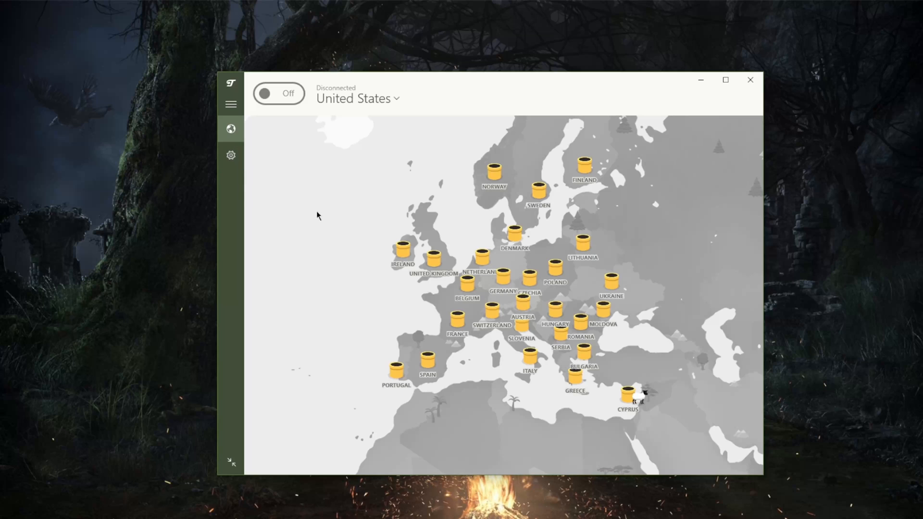
pyautogui.moveTo(316, 213)
pyautogui.mouseDown()
pyautogui.moveTo(282, 220)
pyautogui.moveTo(341, 223)
pyautogui.moveTo(314, 230)
pyautogui.mouseUp()
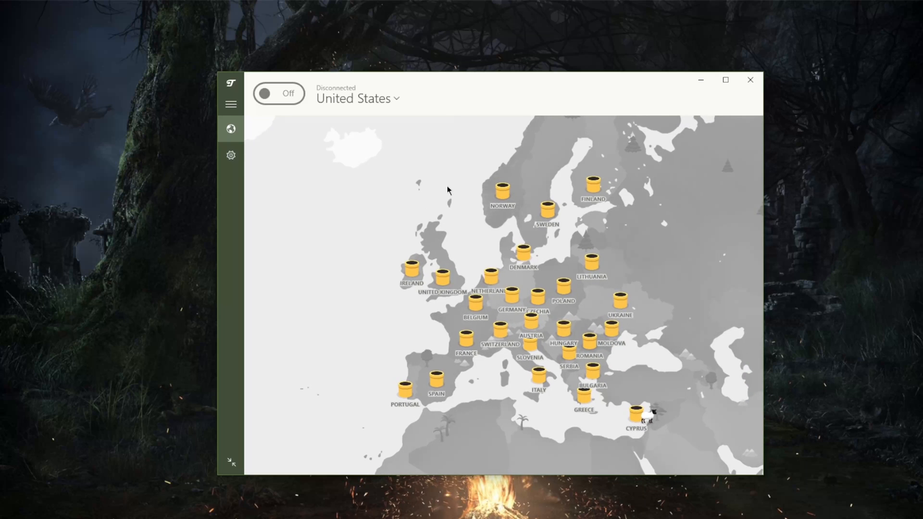
pyautogui.moveTo(447, 189)
pyautogui.mouseDown()
pyautogui.moveTo(536, 193)
pyautogui.moveTo(389, 187)
pyautogui.moveTo(548, 190)
pyautogui.mouseUp()
pyautogui.moveTo(403, 195)
pyautogui.mouseDown()
pyautogui.moveTo(474, 206)
pyautogui.moveTo(723, 147)
pyautogui.mouseUp()
pyautogui.moveTo(509, 274); pyautogui.dragTo(484, 220)
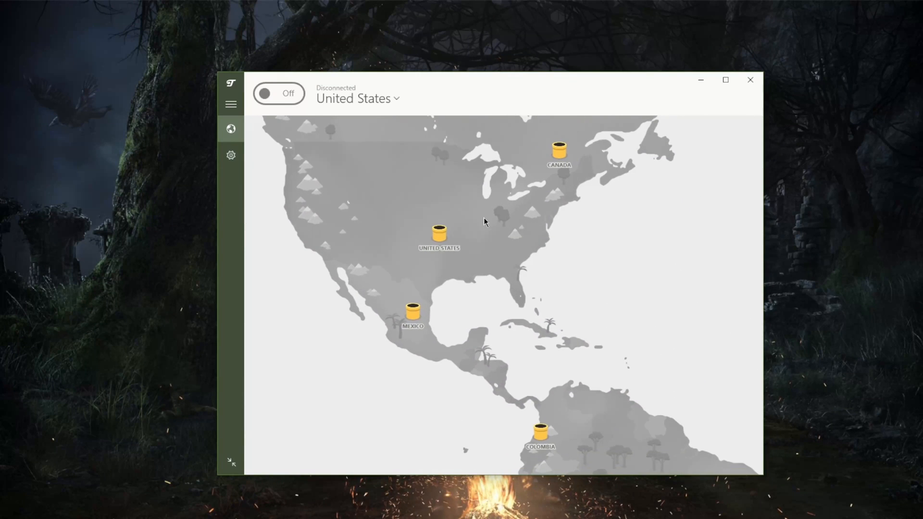
pyautogui.moveTo(567, 292); pyautogui.dragTo(554, 211)
pyautogui.moveTo(577, 258); pyautogui.dragTo(557, 207)
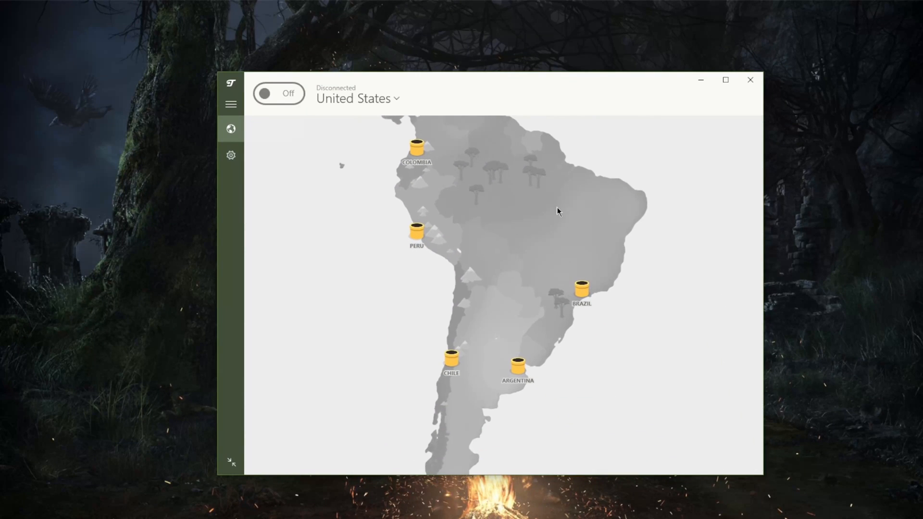
# Choose Portugal as the connection location and settle the map back on Europe.
pyautogui.moveTo(522, 329)
pyautogui.mouseDown()
pyautogui.moveTo(581, 310)
pyautogui.moveTo(438, 380)
pyautogui.moveTo(389, 384)
pyautogui.mouseUp()
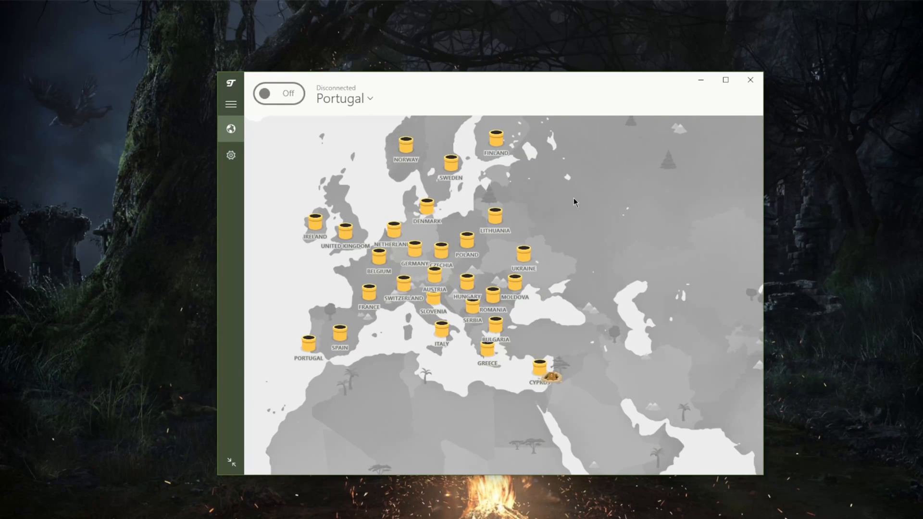
pyautogui.moveTo(268, 161); pyautogui.dragTo(360, 181)
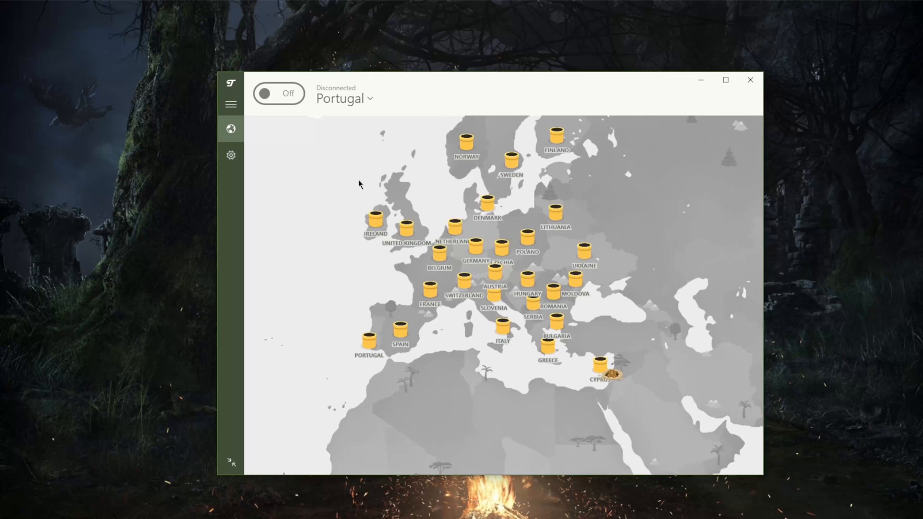
pyautogui.moveTo(353, 217)
pyautogui.mouseDown()
pyautogui.moveTo(569, 252)
pyautogui.moveTo(338, 259)
pyautogui.mouseUp()
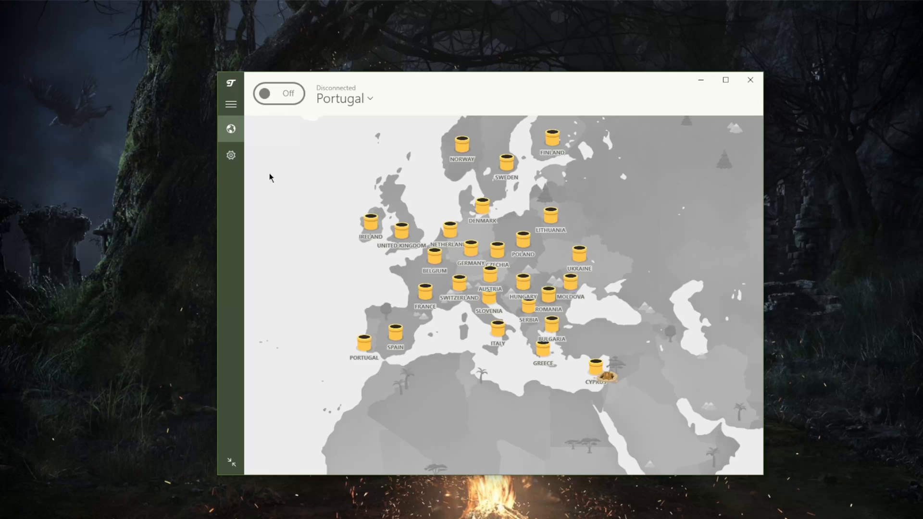
pyautogui.click(231, 156)
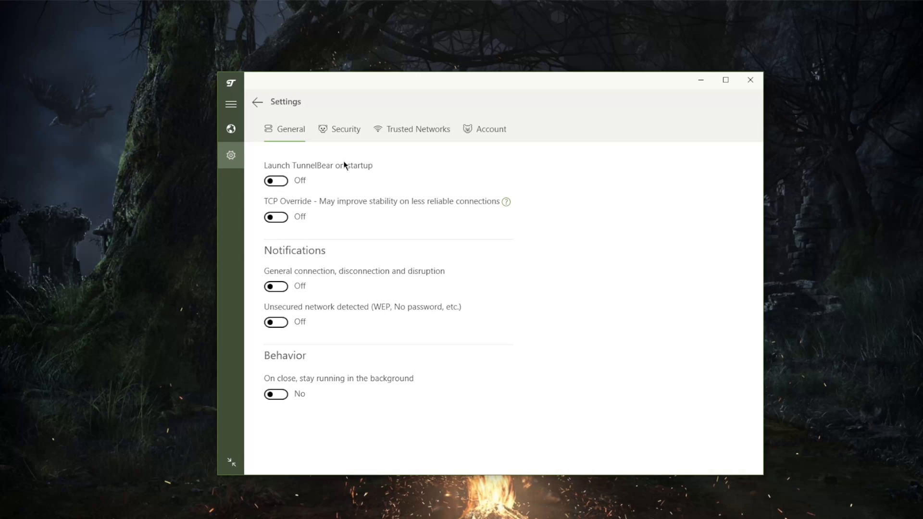
pyautogui.click(333, 128)
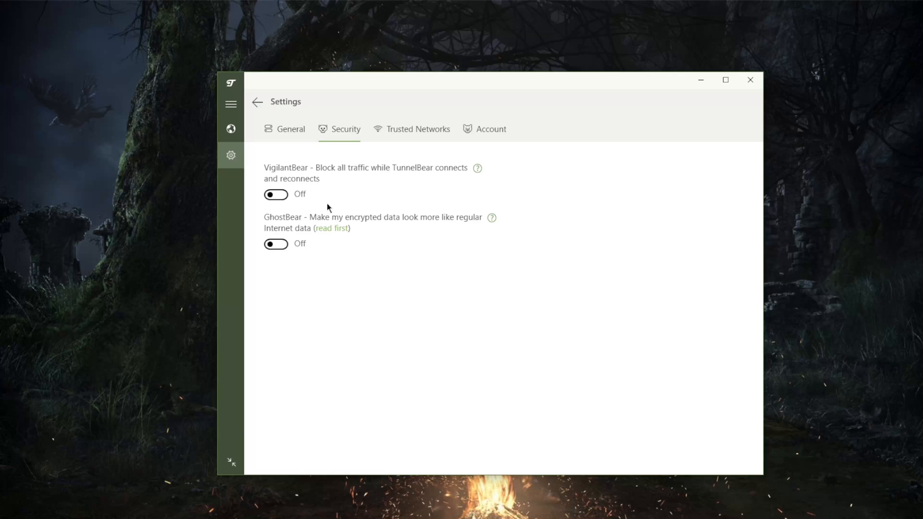
pyautogui.click(289, 130)
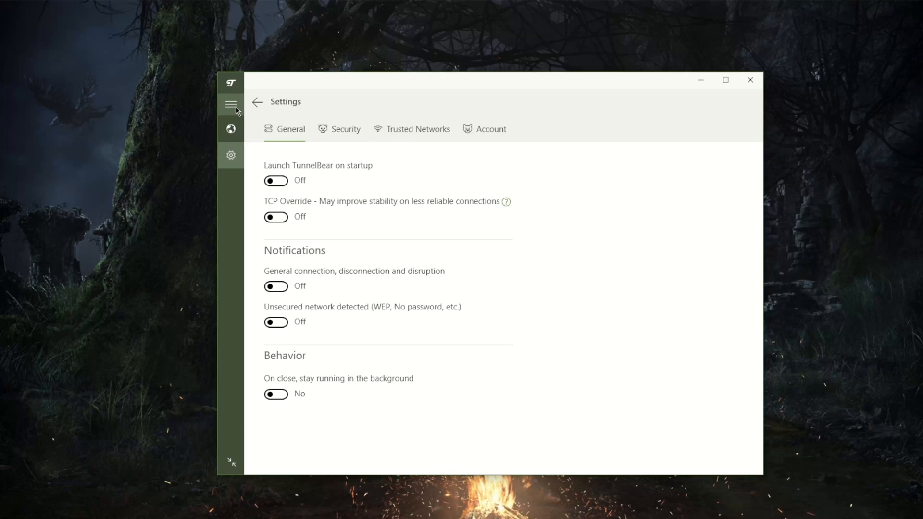
# Return to the server map, pan to North America and connect the VPN to the United States.
pyautogui.click(229, 129)
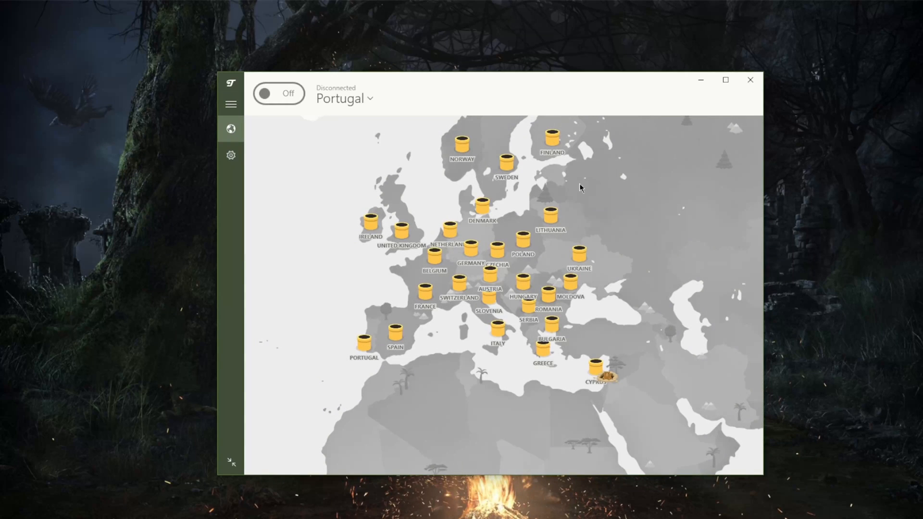
pyautogui.moveTo(350, 174)
pyautogui.mouseDown()
pyautogui.moveTo(437, 233)
pyautogui.moveTo(638, 149)
pyautogui.moveTo(433, 188)
pyautogui.moveTo(540, 318)
pyautogui.moveTo(674, 231)
pyautogui.moveTo(605, 433)
pyautogui.moveTo(688, 157)
pyautogui.moveTo(320, 140)
pyautogui.mouseUp()
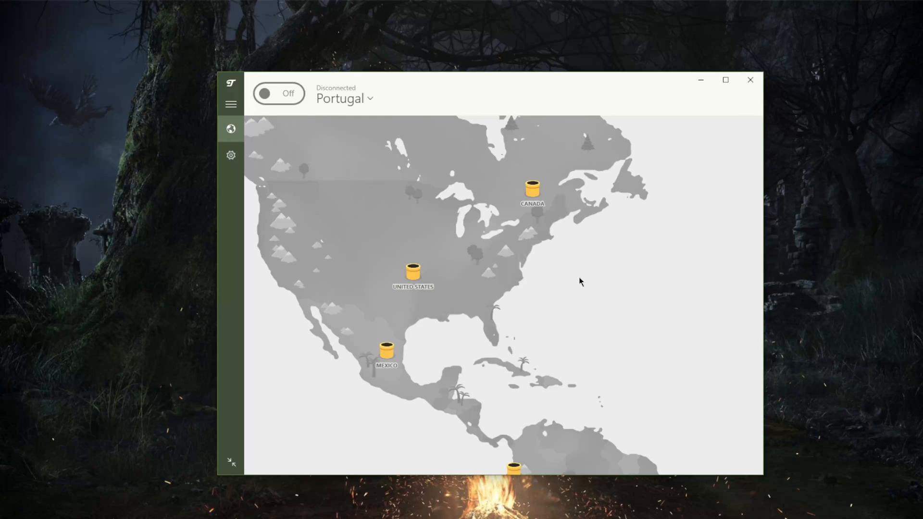
pyautogui.moveTo(579, 314); pyautogui.dragTo(449, 123)
pyautogui.moveTo(464, 161); pyautogui.dragTo(546, 243)
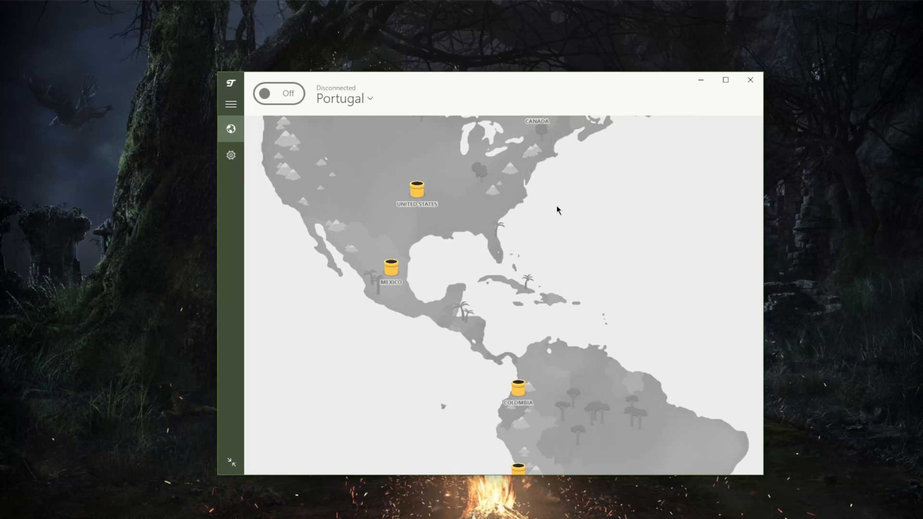
pyautogui.moveTo(556, 209); pyautogui.dragTo(514, 282)
pyautogui.click(428, 269)
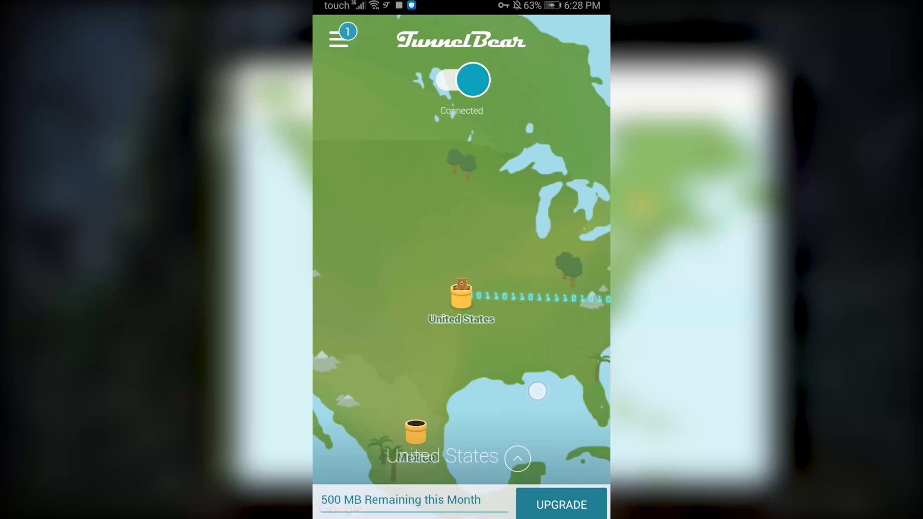
# Look around the map near the United States and Mexico, disconnect, and reach the app options.
pyautogui.moveTo(537, 391); pyautogui.dragTo(507, 421)
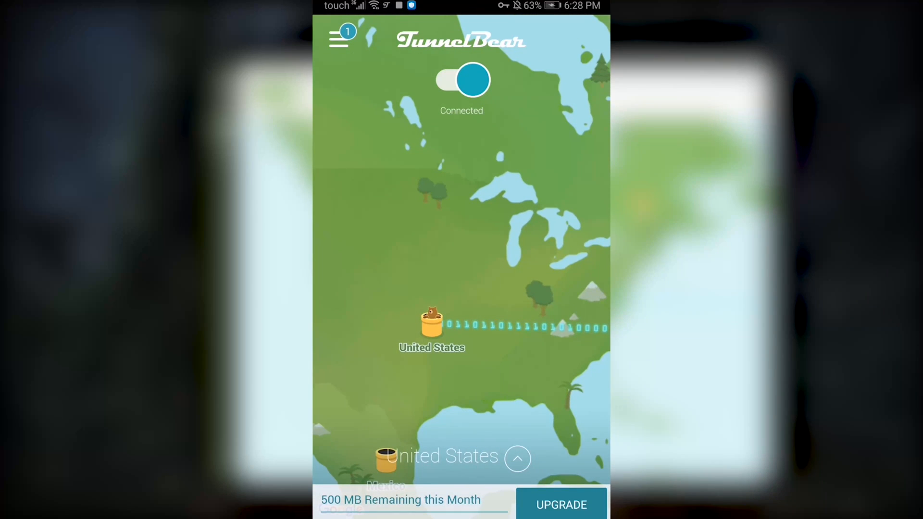
pyautogui.moveTo(500, 224); pyautogui.dragTo(361, 245)
pyautogui.moveTo(432, 324); pyautogui.dragTo(483, 158)
pyautogui.moveTo(394, 293)
pyautogui.mouseDown()
pyautogui.moveTo(549, 185)
pyautogui.moveTo(479, 337)
pyautogui.mouseUp()
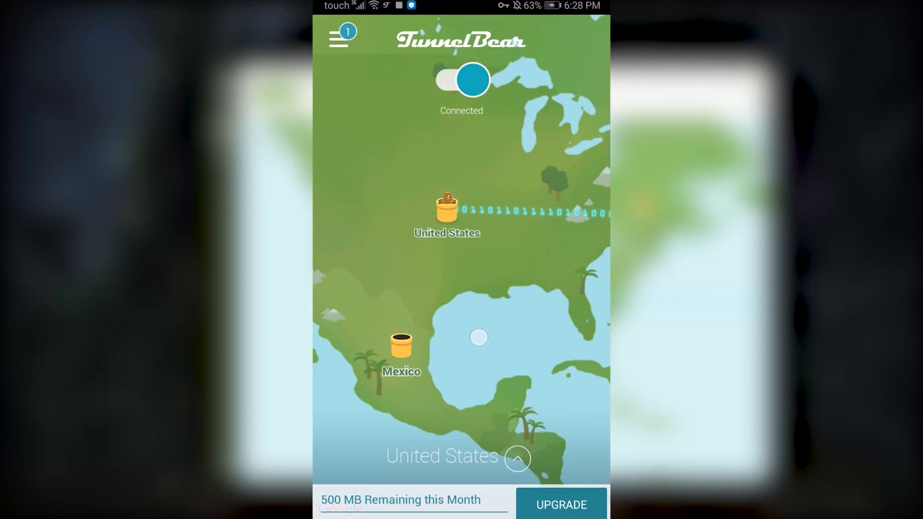
pyautogui.click(465, 76)
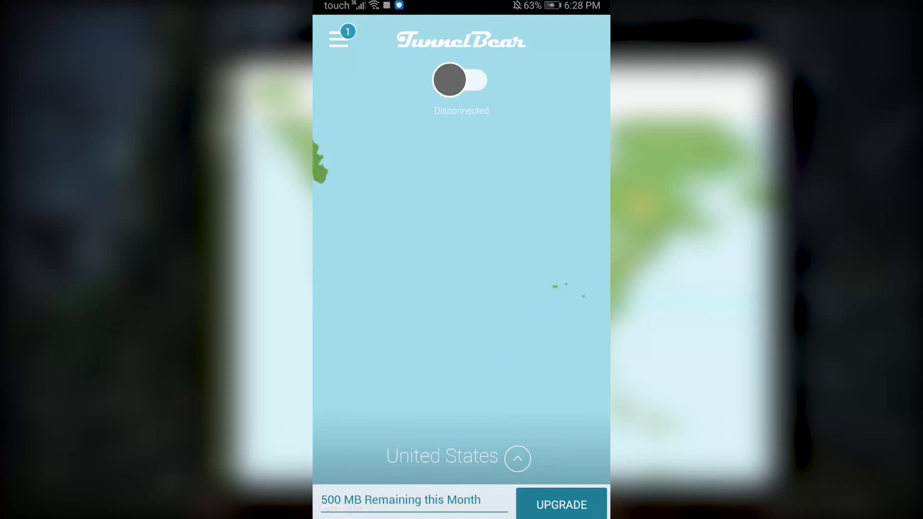
pyautogui.click(339, 40)
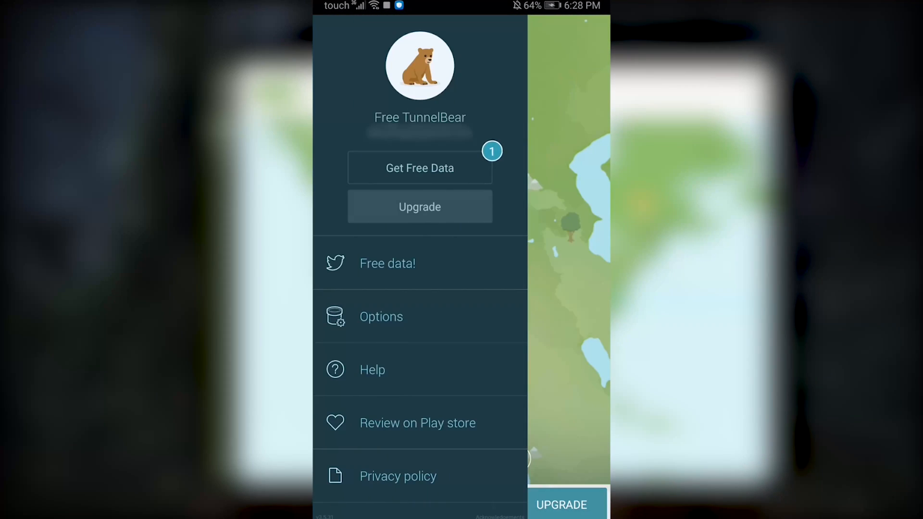
pyautogui.moveTo(484, 273); pyautogui.dragTo(490, 235)
pyautogui.click(450, 266)
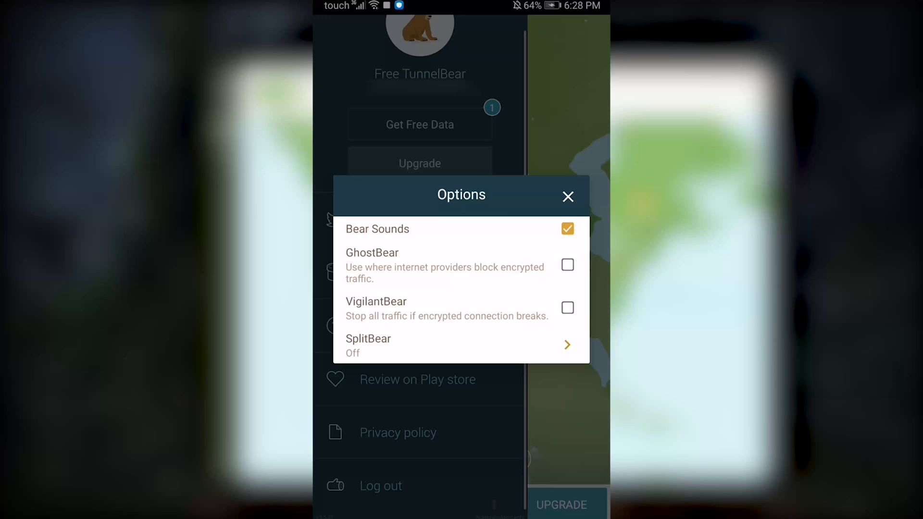
# Toggle GhostBear and VigilantBear on then back off, and go to the SplitBear app-exclusion settings.
pyautogui.click(567, 265)
pyautogui.click(567, 307)
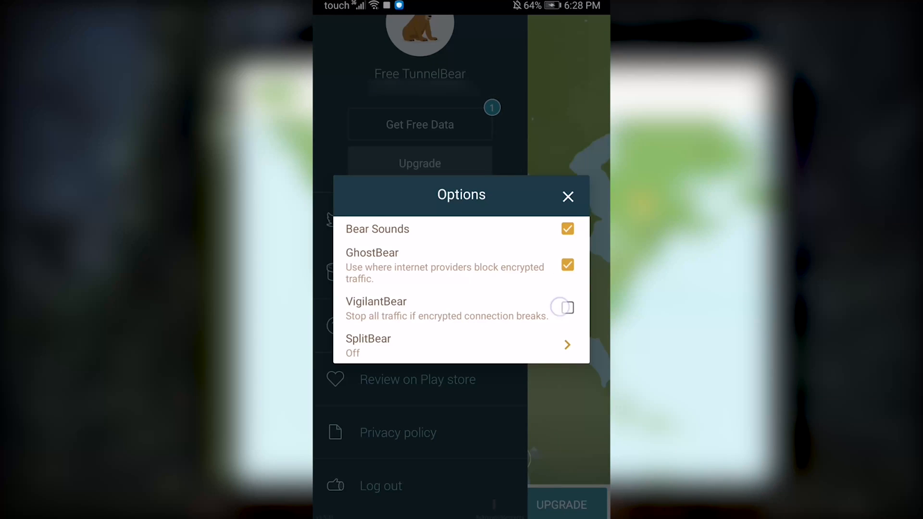
pyautogui.click(568, 308)
pyautogui.click(567, 264)
pyautogui.click(567, 344)
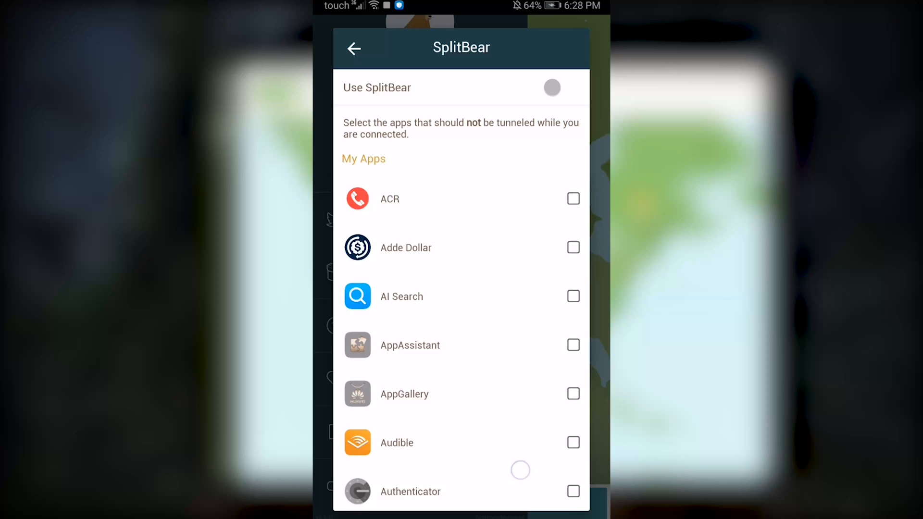
pyautogui.moveTo(519, 470); pyautogui.dragTo(554, 199)
pyautogui.moveTo(519, 361); pyautogui.dragTo(536, 237)
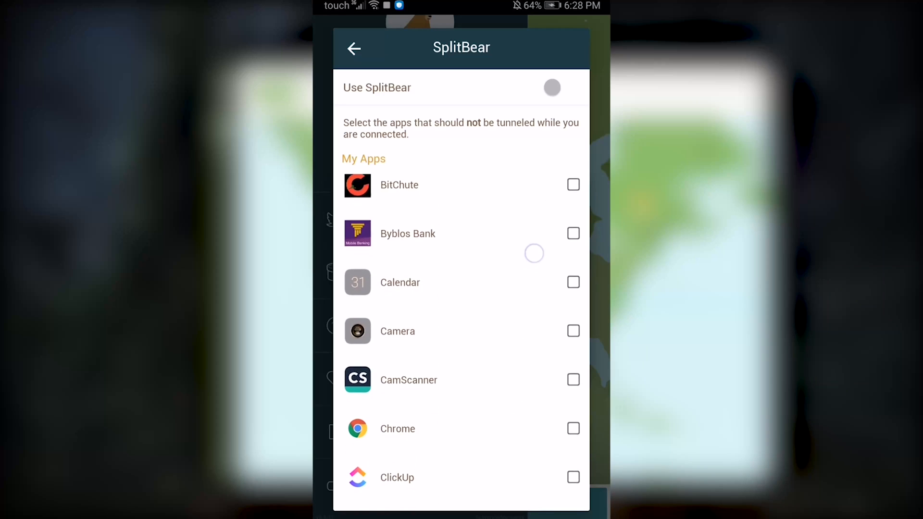
# Return from the SplitBear app list to the options with SplitBear still off.
pyautogui.click(354, 48)
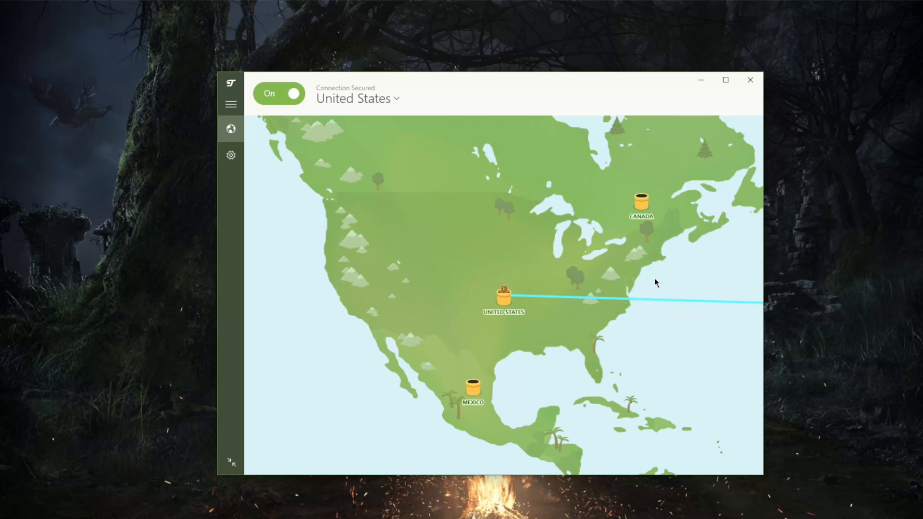
pyautogui.click(286, 95)
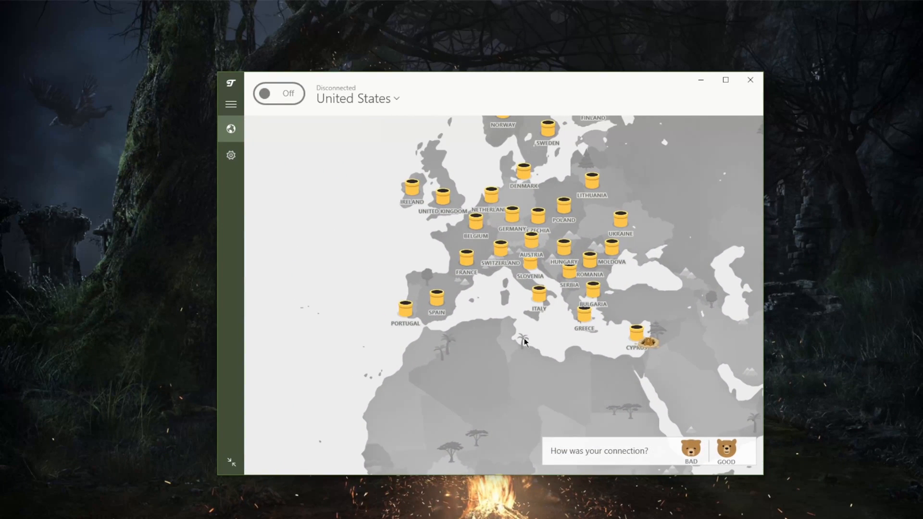
pyautogui.moveTo(521, 361); pyautogui.dragTo(411, 392)
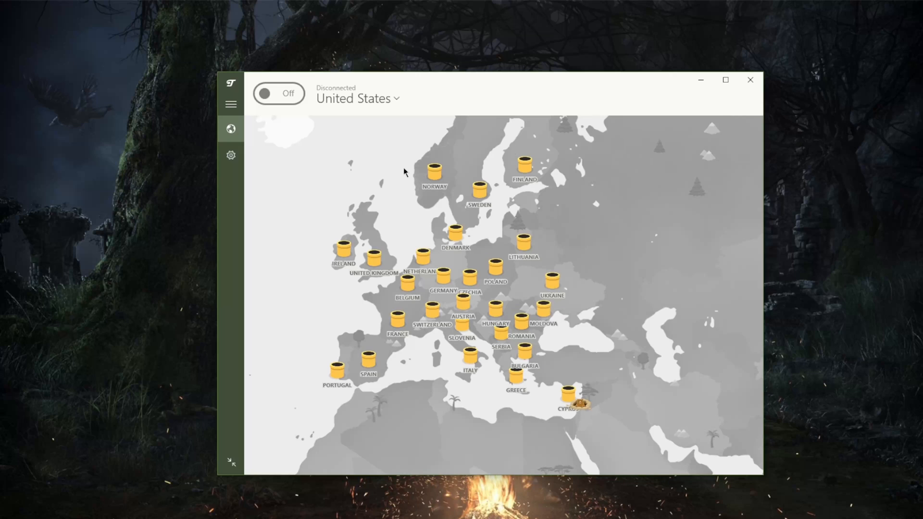
pyautogui.moveTo(369, 193); pyautogui.dragTo(402, 191)
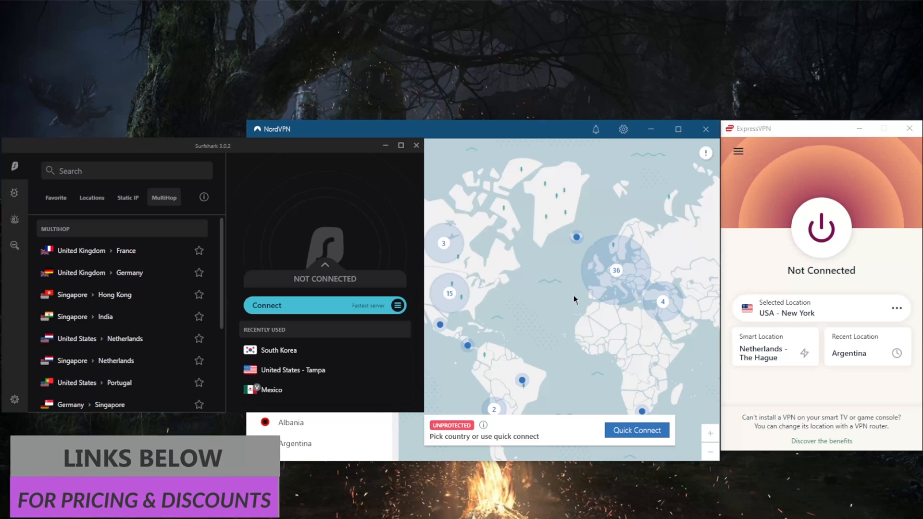
# Bring NordVPN in front of Surfshark, then position the ExpressVPN website window over them.
pyautogui.click(575, 298)
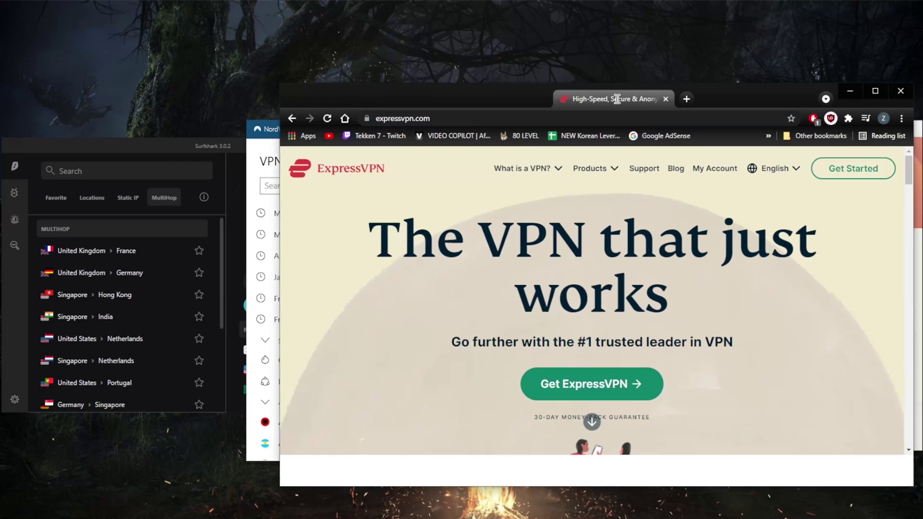
pyautogui.moveTo(612, 92); pyautogui.dragTo(433, 51)
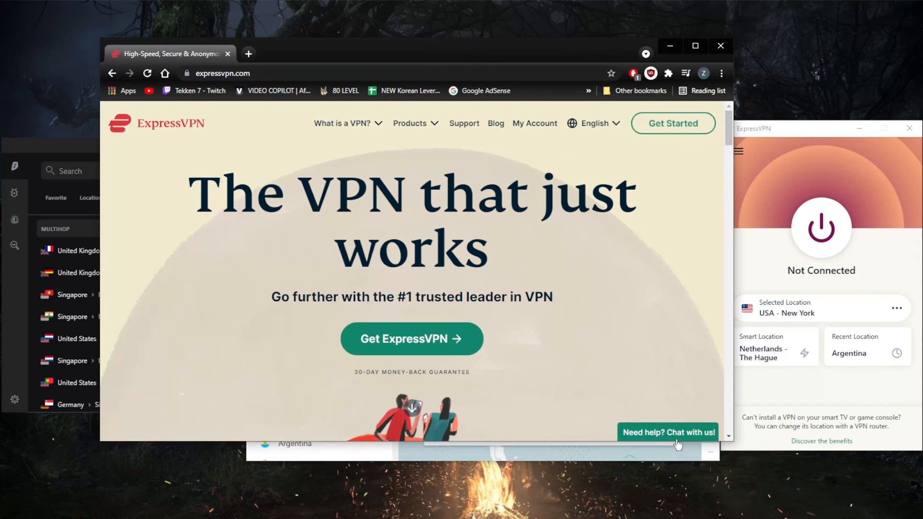
# Start ExpressVPN's live support chat, then close the browser to reveal the VPN app windows.
pyautogui.click(657, 434)
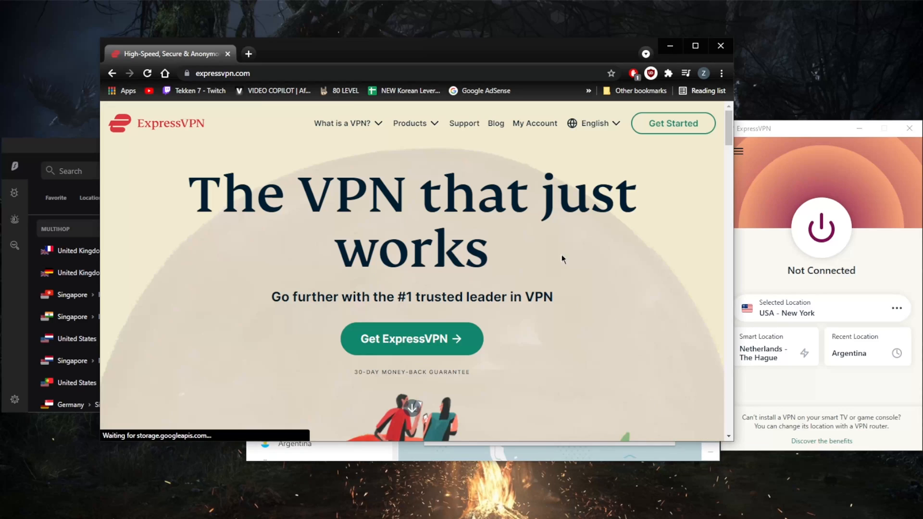
pyautogui.click(720, 45)
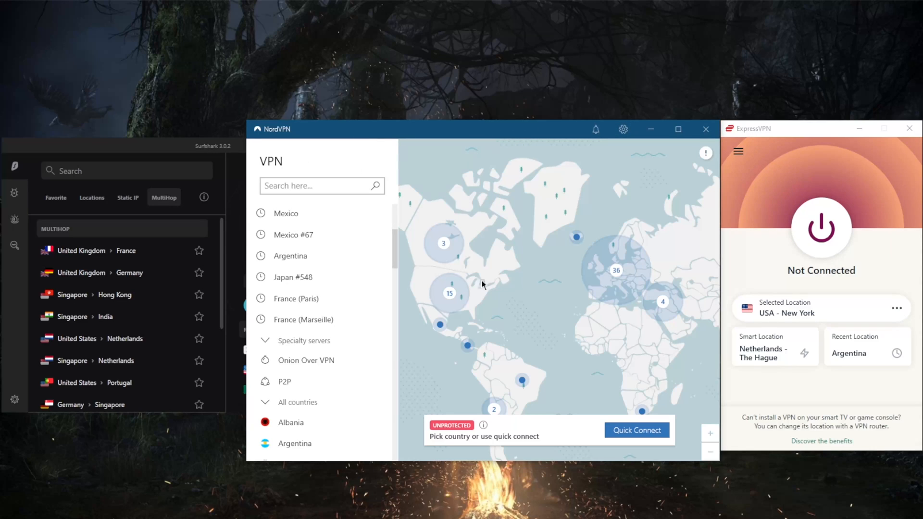
# Bring Surfshark forward, then show TunnelBear's disconnected Europe map nudged slightly left.
pyautogui.click(214, 145)
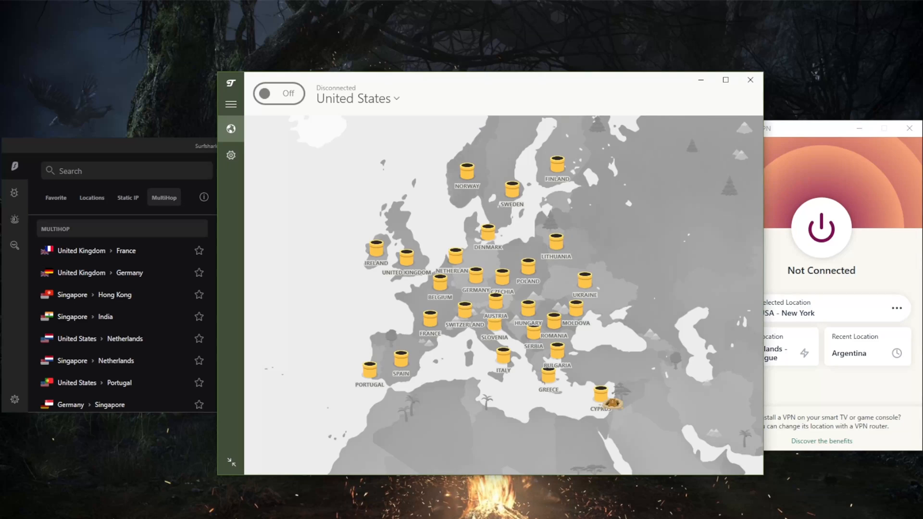
pyautogui.moveTo(645, 282); pyautogui.dragTo(612, 285)
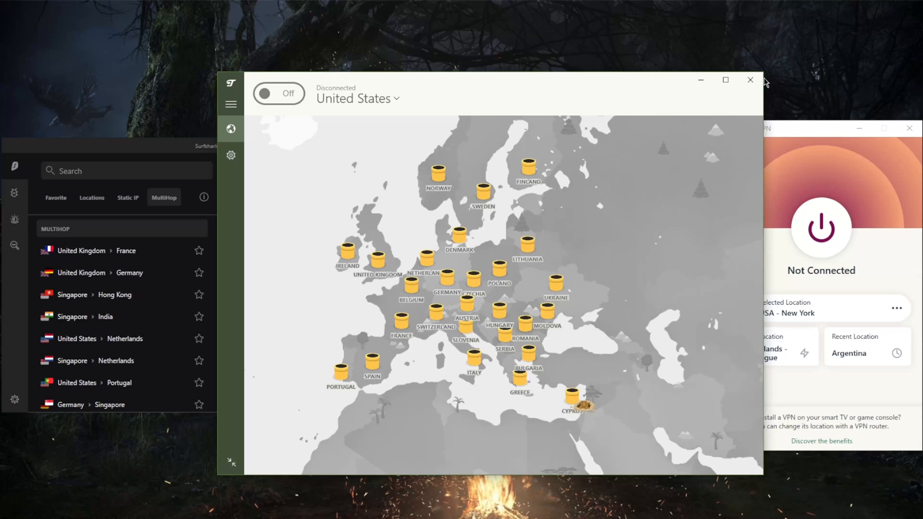
# Minimize TunnelBear and bring NordVPN's server list to the front beside Surfshark and ExpressVPN.
pyautogui.click(702, 80)
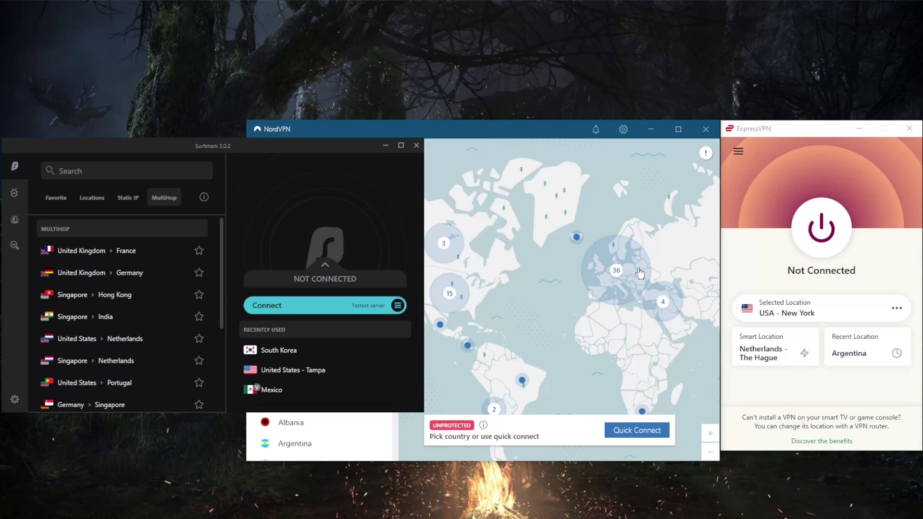
pyautogui.click(501, 135)
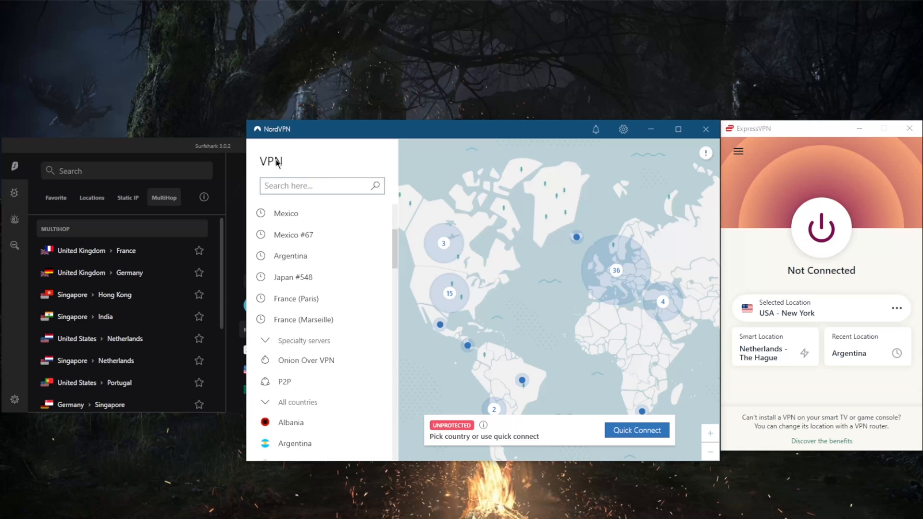
# Alternate focus between Surfshark and NordVPN, ending with Surfshark's connect panel in front.
pyautogui.click(214, 147)
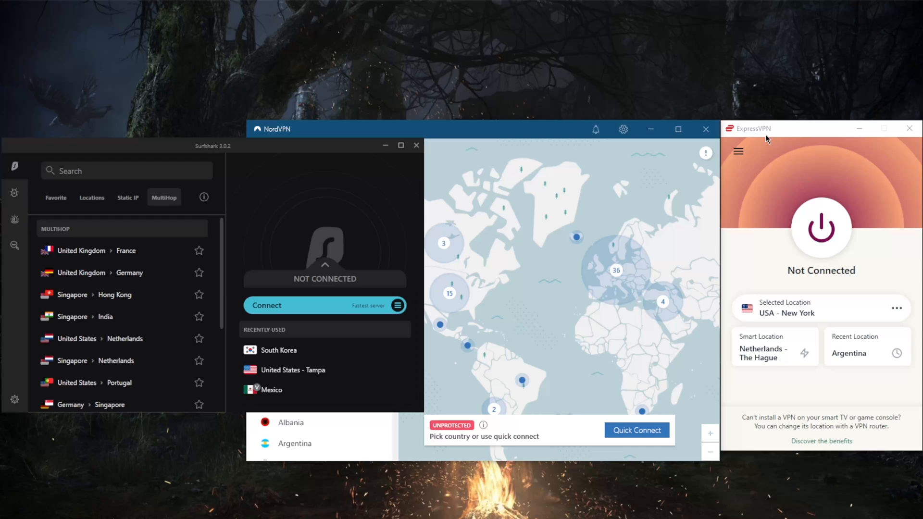
pyautogui.click(509, 130)
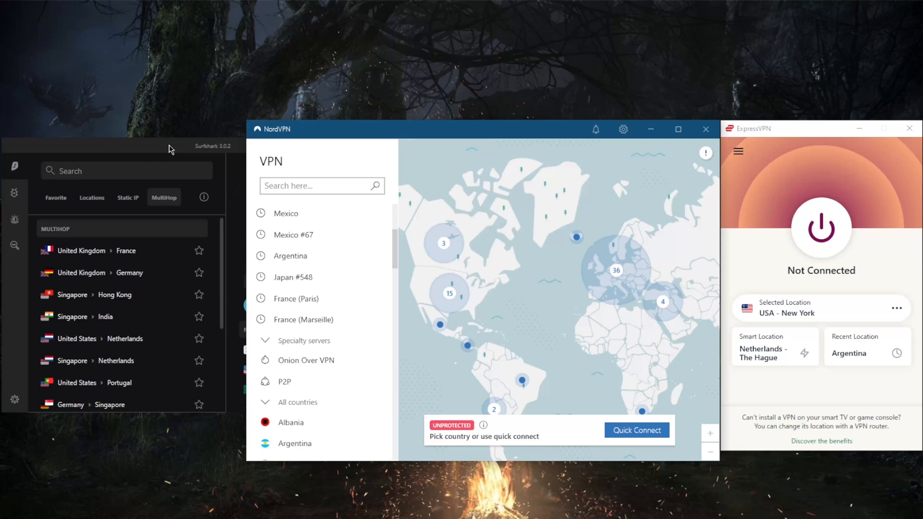
pyautogui.click(203, 154)
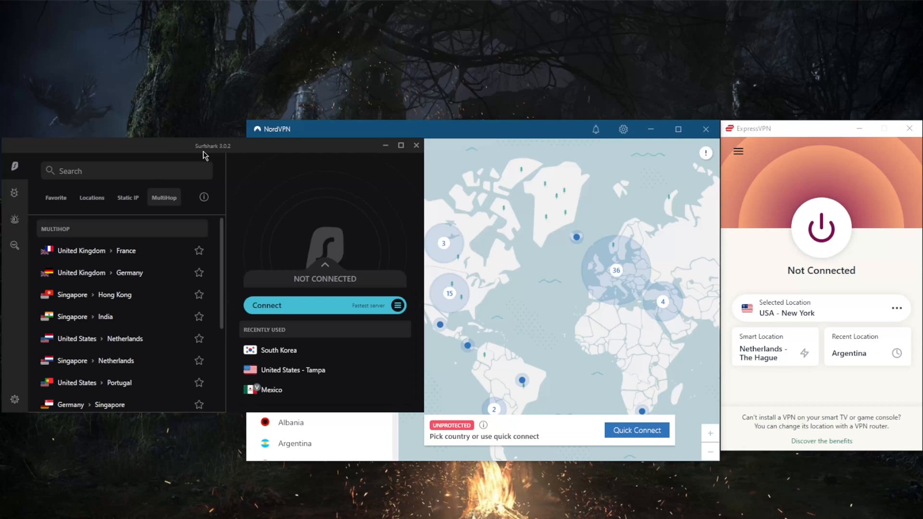